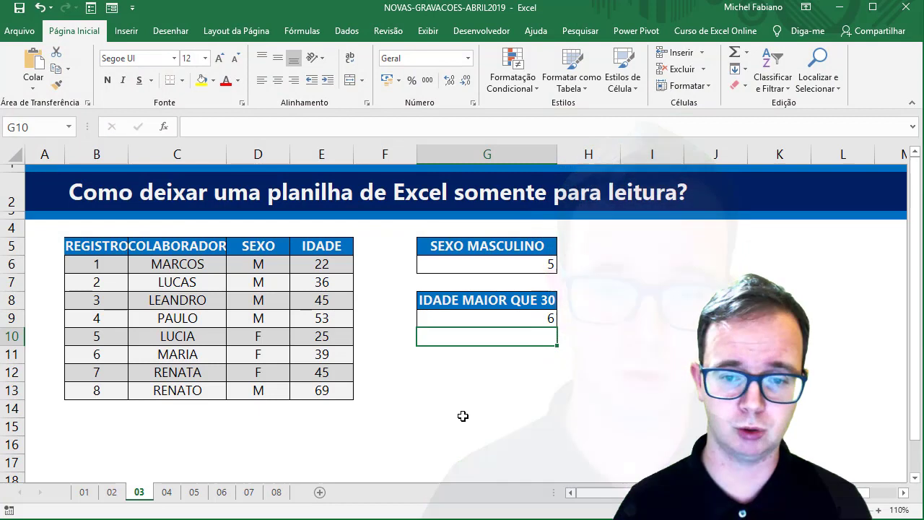
# Step: Start a Save As of the workbook into the Documentos folder
pyautogui.click(463, 415)
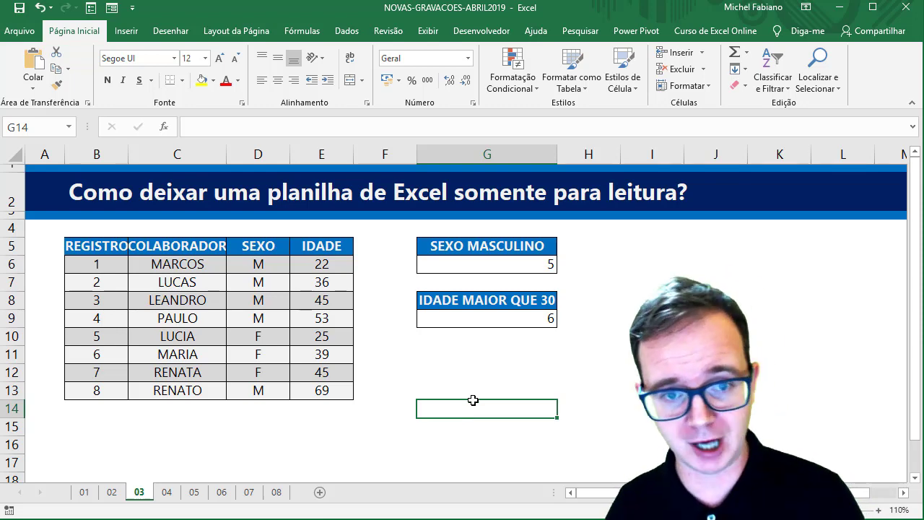
pyautogui.click(32, 31)
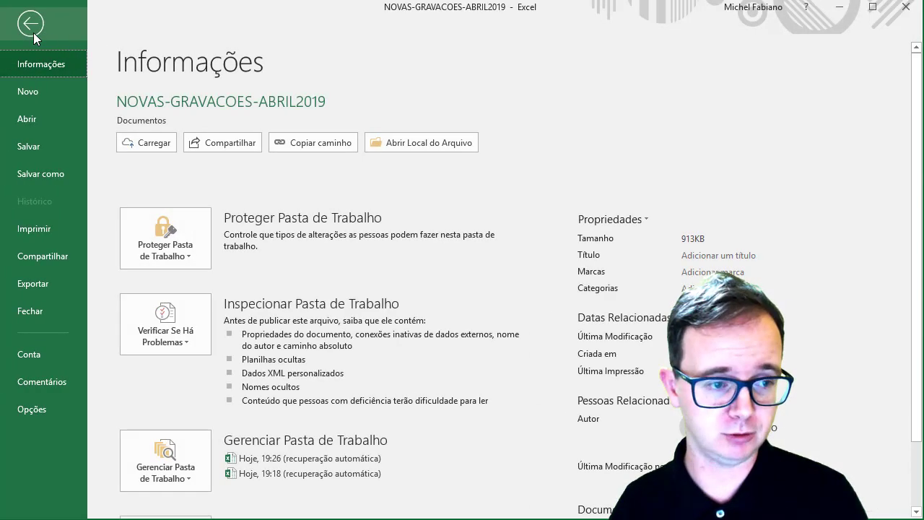
pyautogui.click(63, 172)
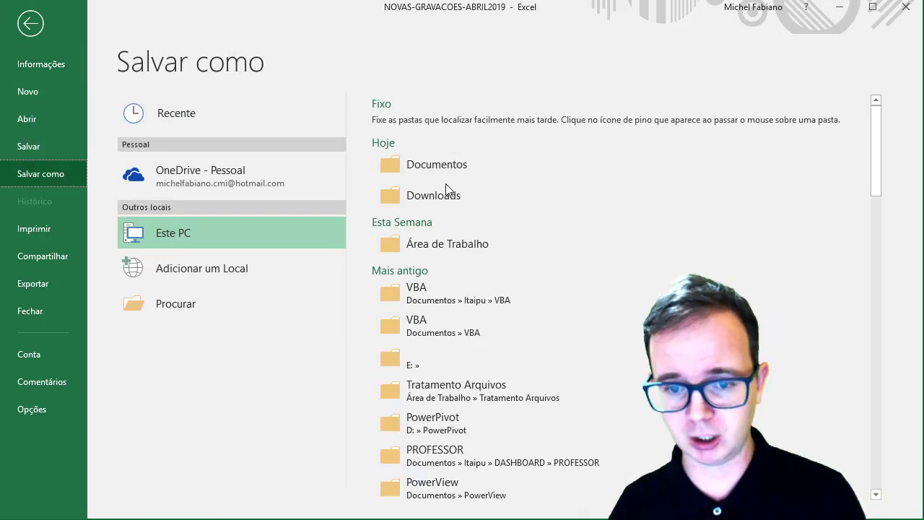
pyautogui.click(446, 171)
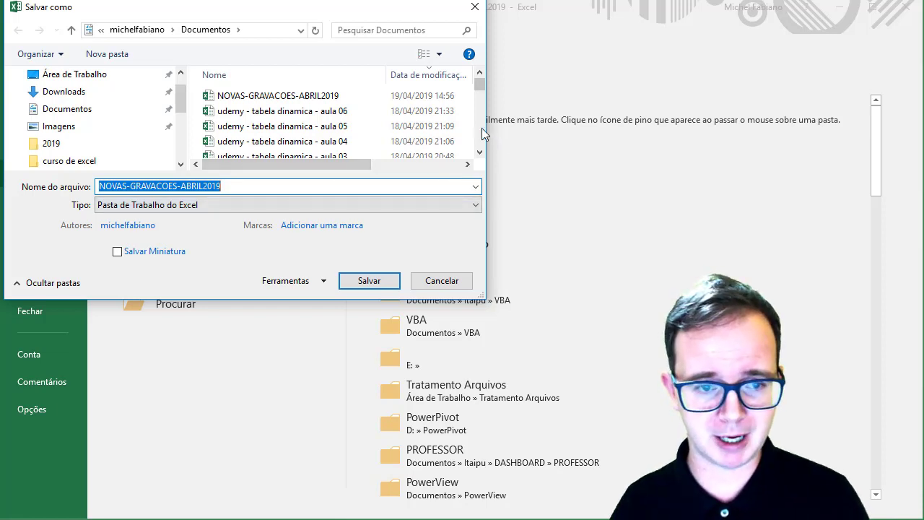
# Step: Create a new folder in Documentos, named with the user's name, and open it
pyautogui.scroll(-2, 481, 128)
pyautogui.scroll(-1, 481, 128)
pyautogui.scroll(-1, 482, 128)
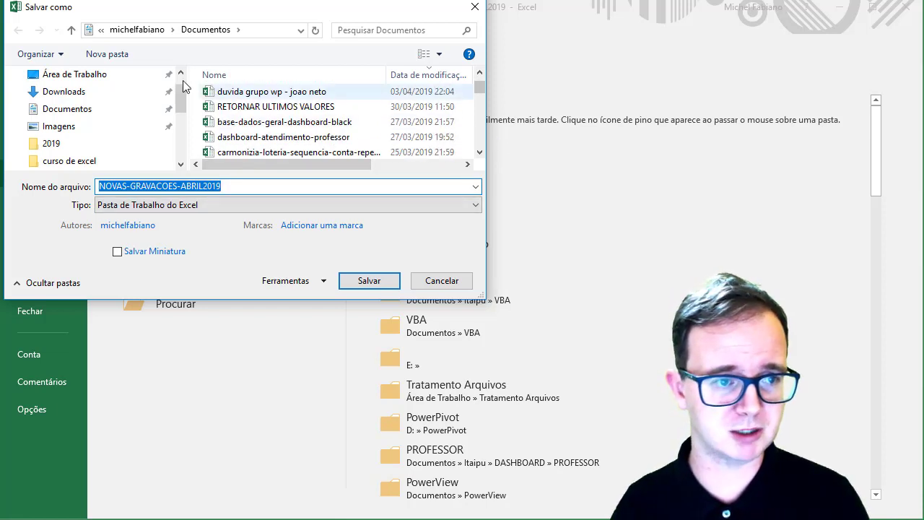
pyautogui.click(120, 58)
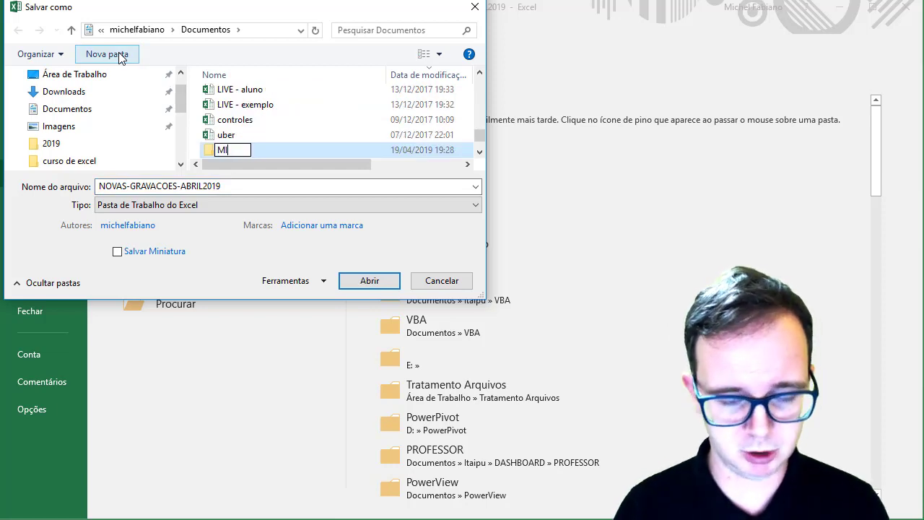
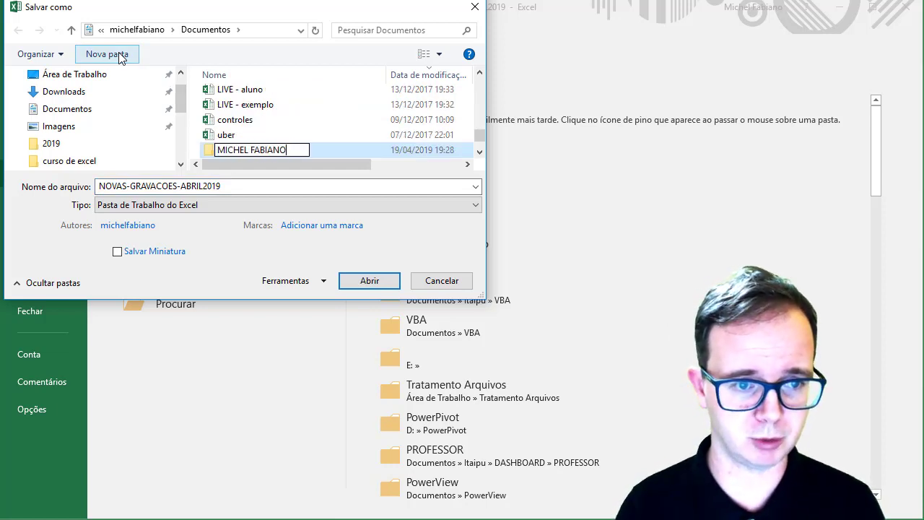
pyautogui.press('Return')
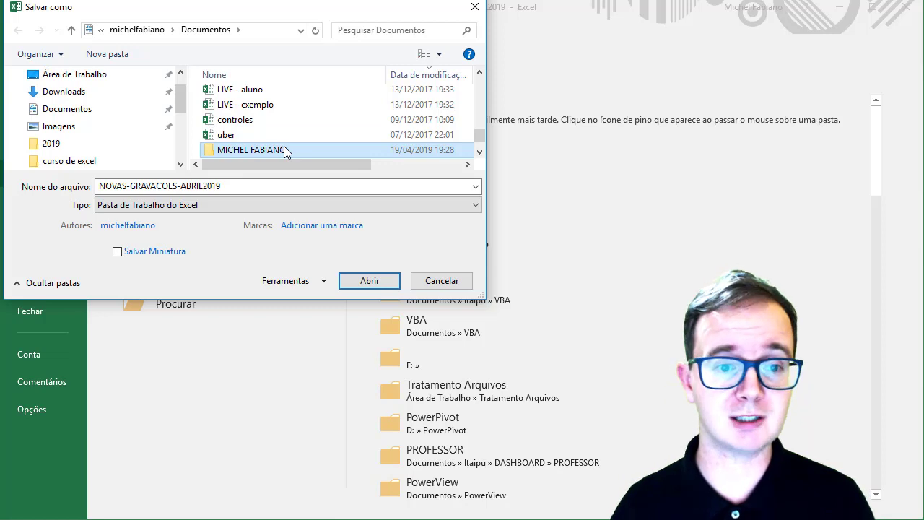
pyautogui.doubleClick(284, 148)
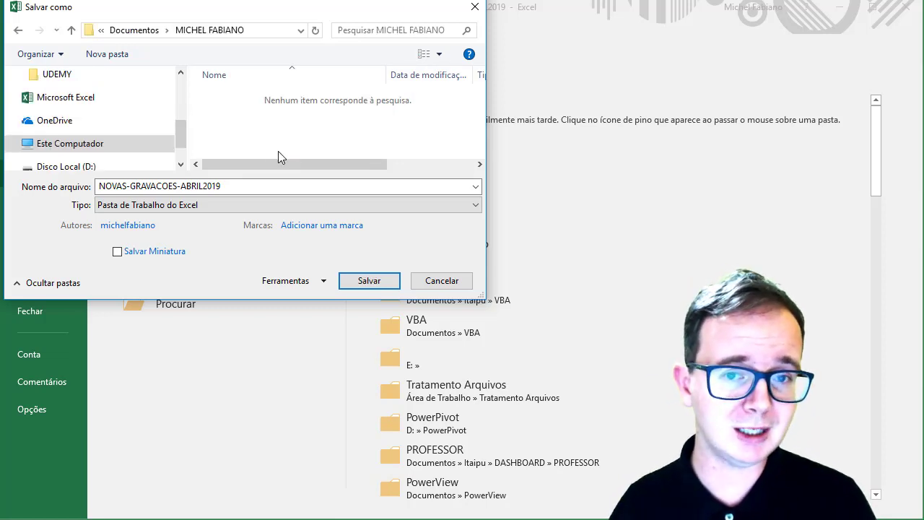
# Step: In General Options, set opening and modify passwords and tick read-only recommended
pyautogui.click(321, 282)
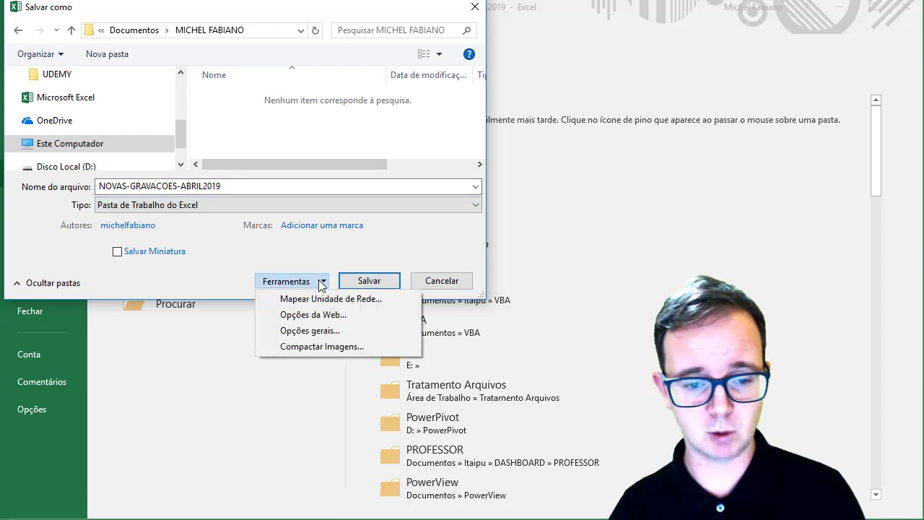
pyautogui.click(319, 331)
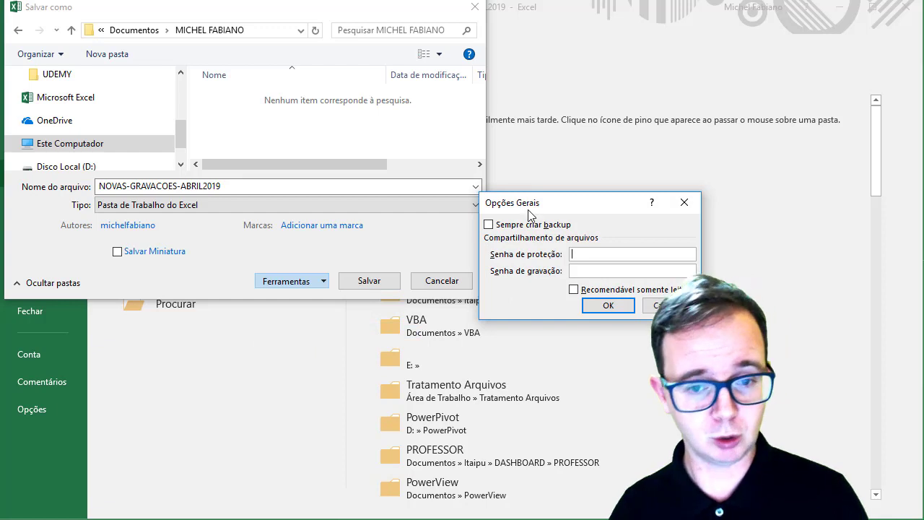
pyautogui.moveTo(554, 210); pyautogui.dragTo(275, 123)
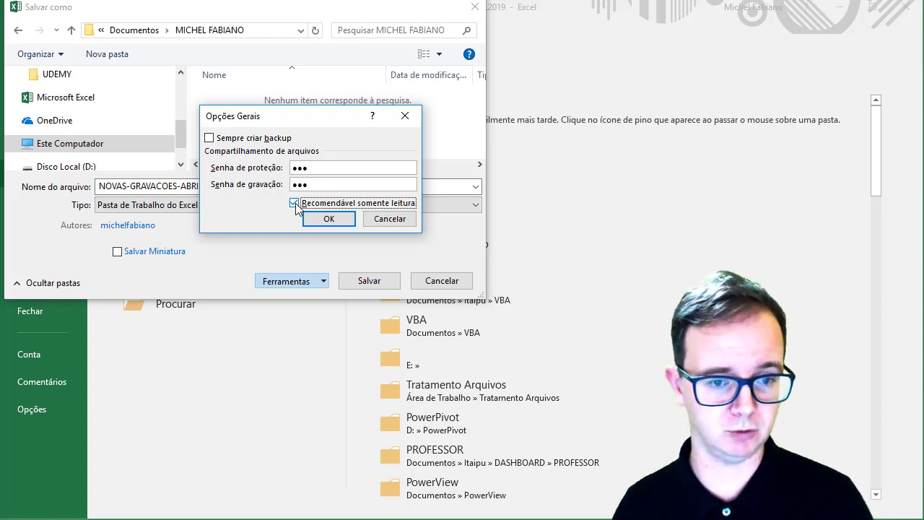
pyautogui.click(328, 220)
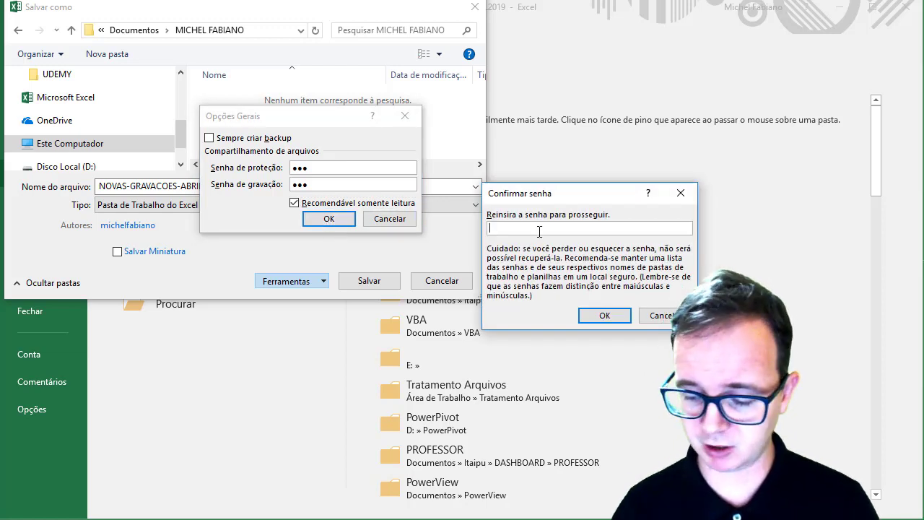
# Step: Re-enter both passwords and save the protected workbook into the new folder
pyautogui.click(596, 315)
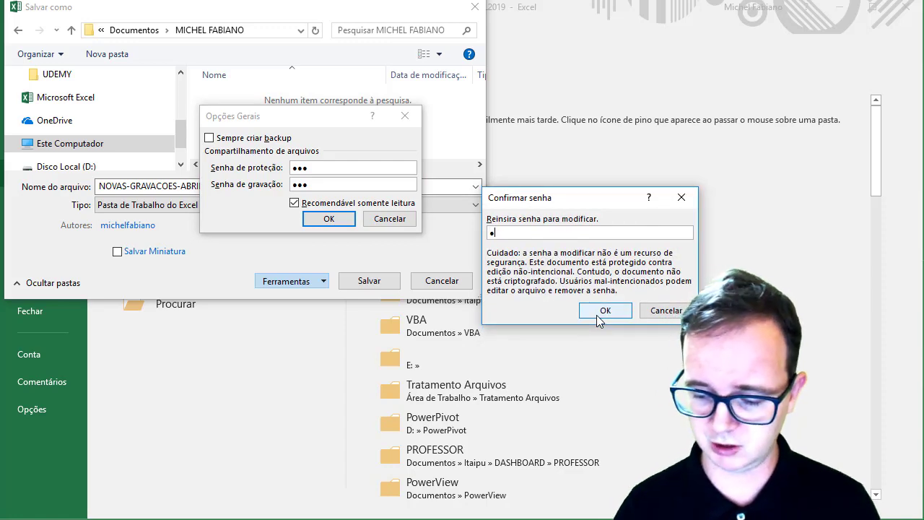
pyautogui.click(596, 315)
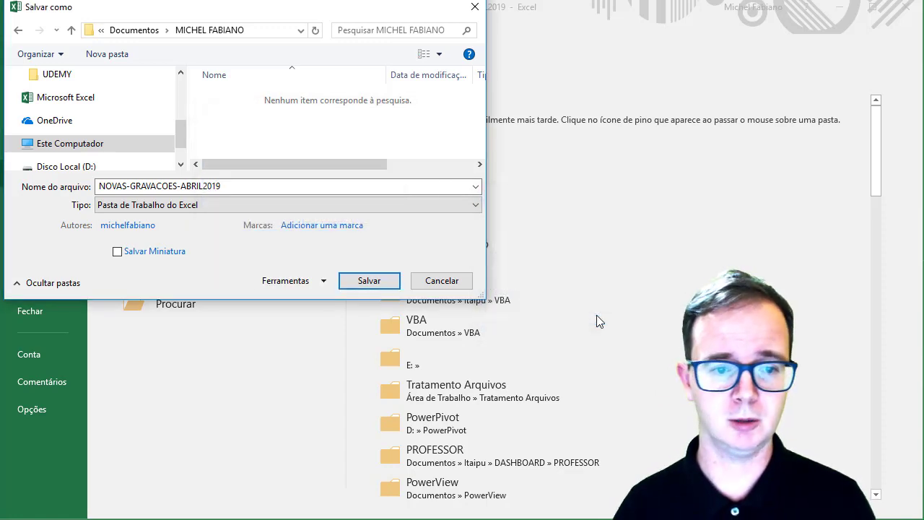
pyautogui.click(368, 280)
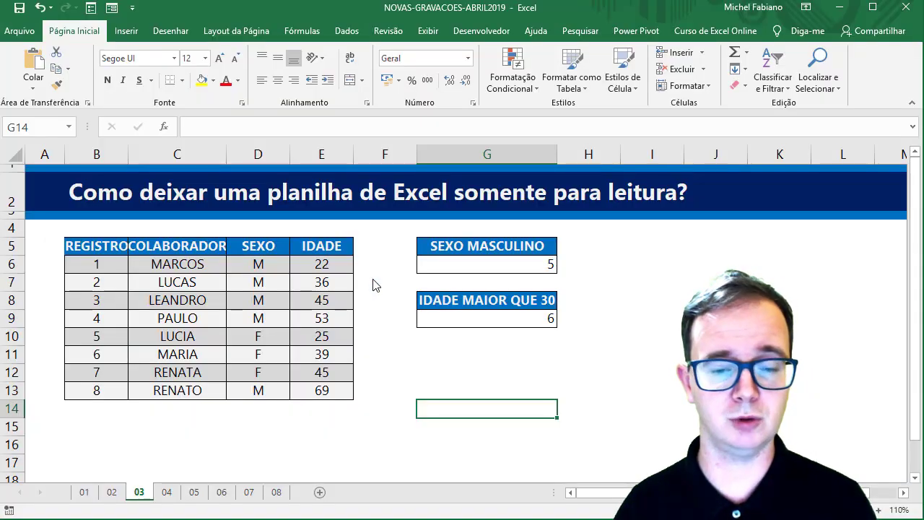
# Step: Close the protected workbook and bring up the recent workbooks on the Open screen
pyautogui.click(19, 31)
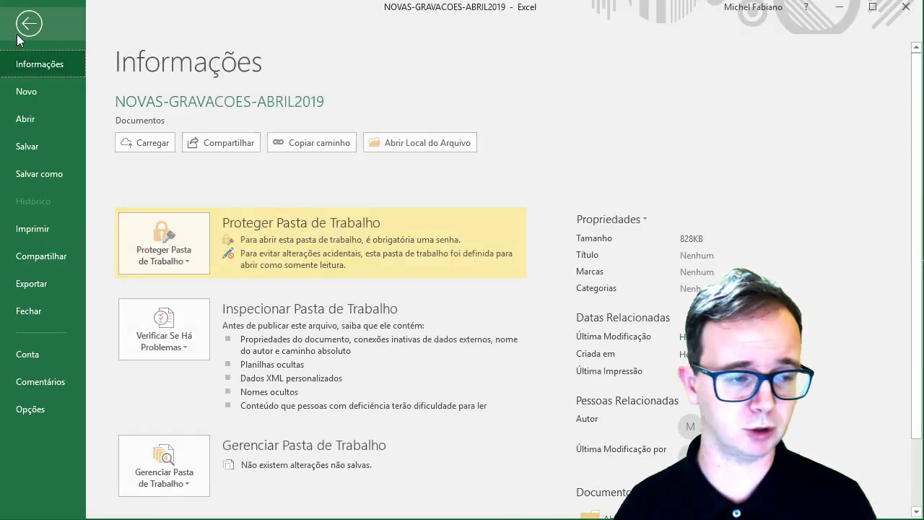
pyautogui.click(51, 309)
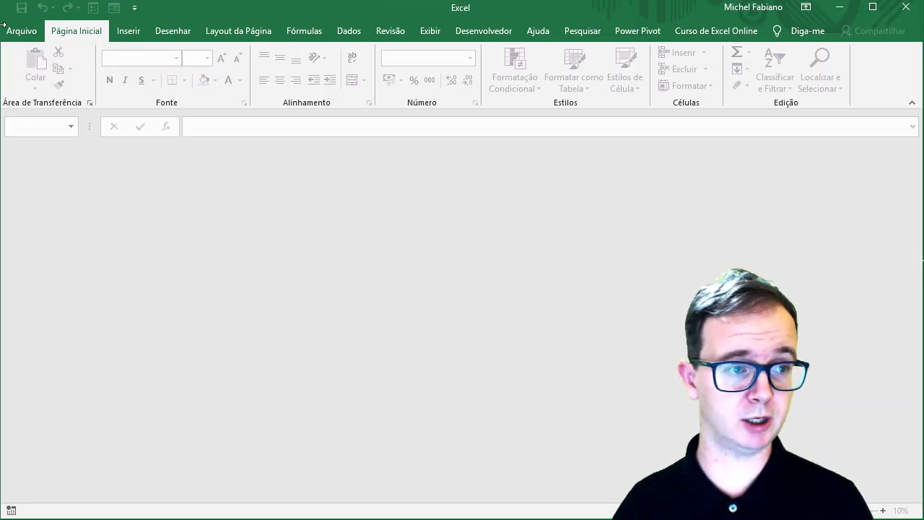
pyautogui.click(21, 31)
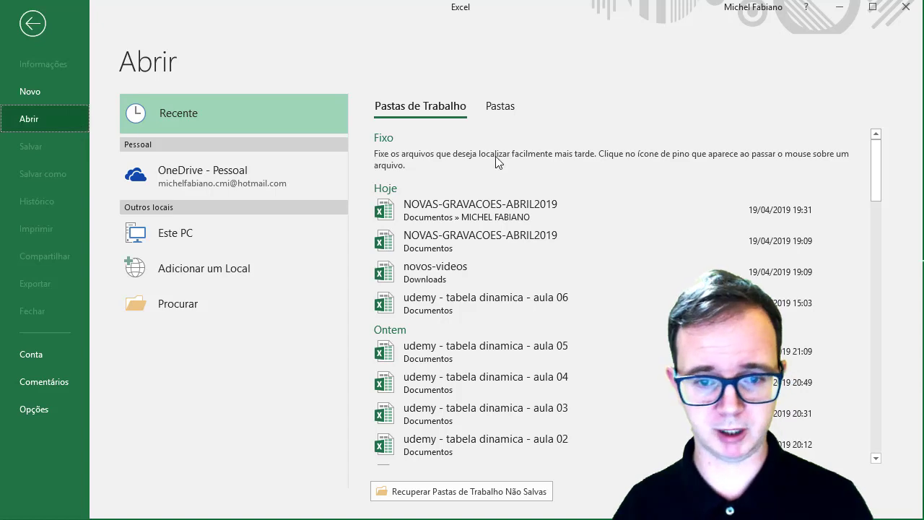
# Step: Reopen the saved protected copy from Recent with its opening password, choosing read-only
pyautogui.click(479, 214)
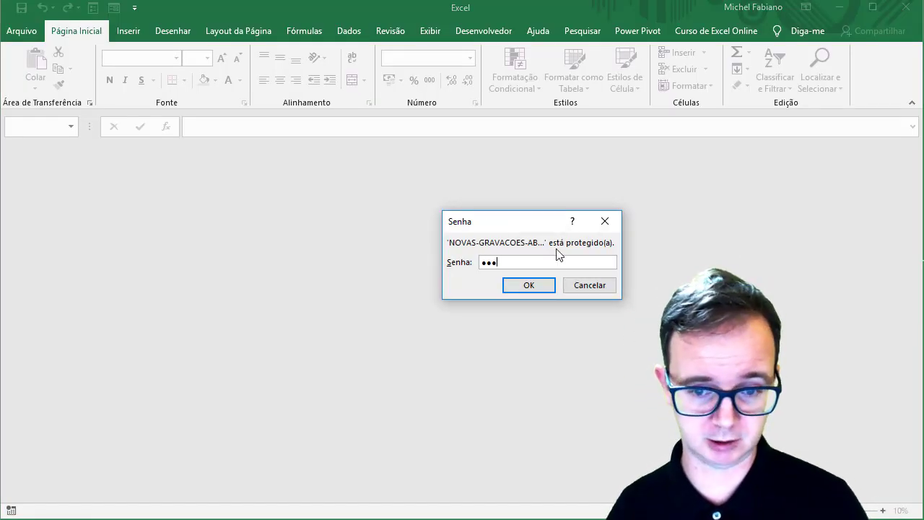
pyautogui.click(548, 286)
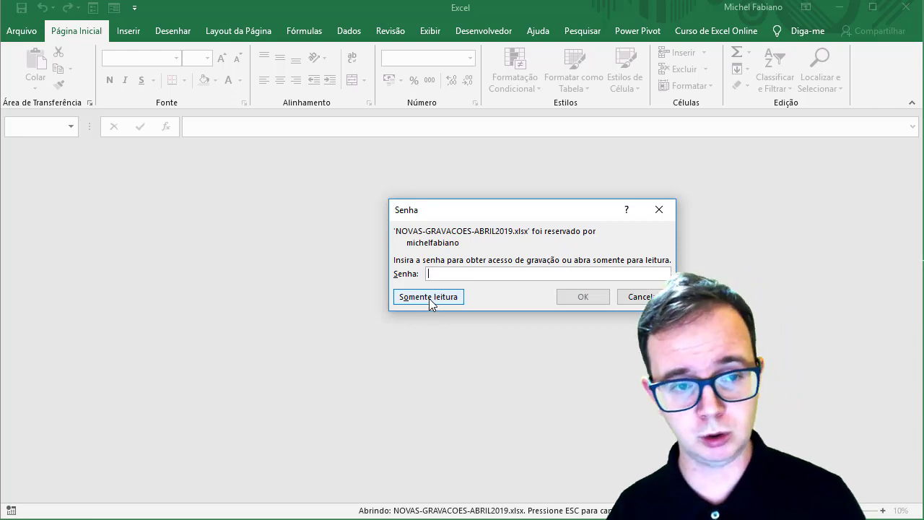
pyautogui.click(428, 298)
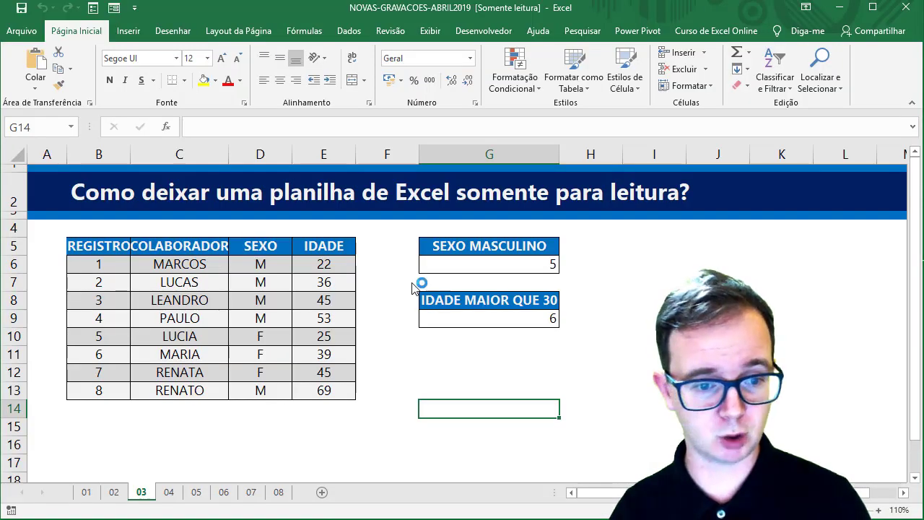
# Step: Change SEXO in D6 through D9 to F, then show the Revisão tools and select F6
pyautogui.click(261, 263)
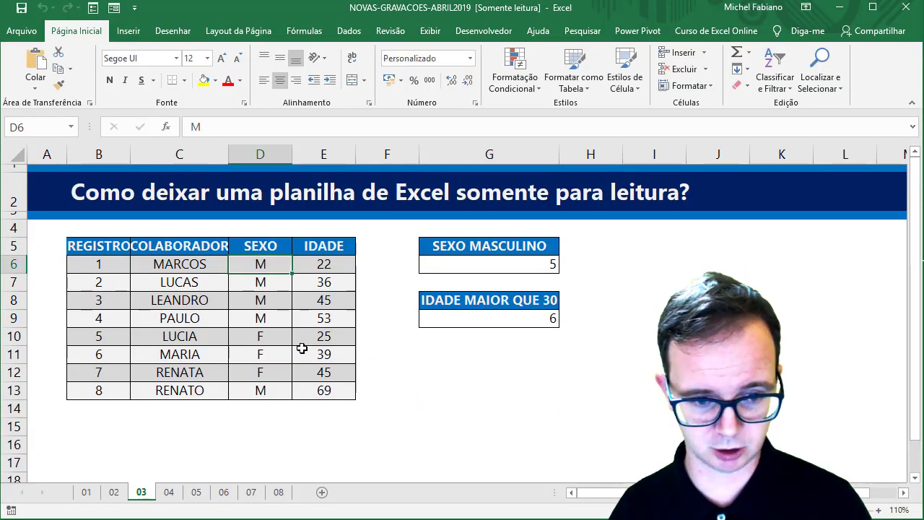
pyautogui.write('F')
pyautogui.click(268, 283)
pyautogui.write('F')
pyautogui.click(275, 300)
pyautogui.write('F')
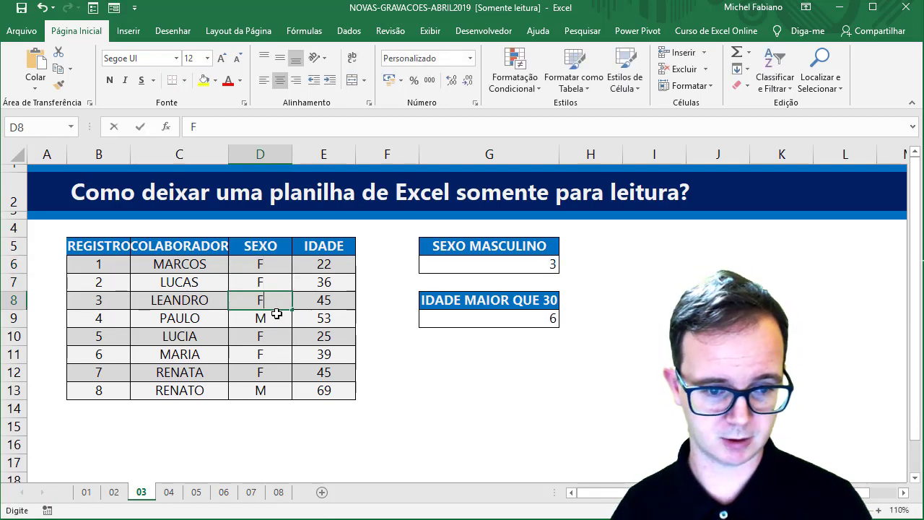
pyautogui.click(276, 316)
pyautogui.write('F')
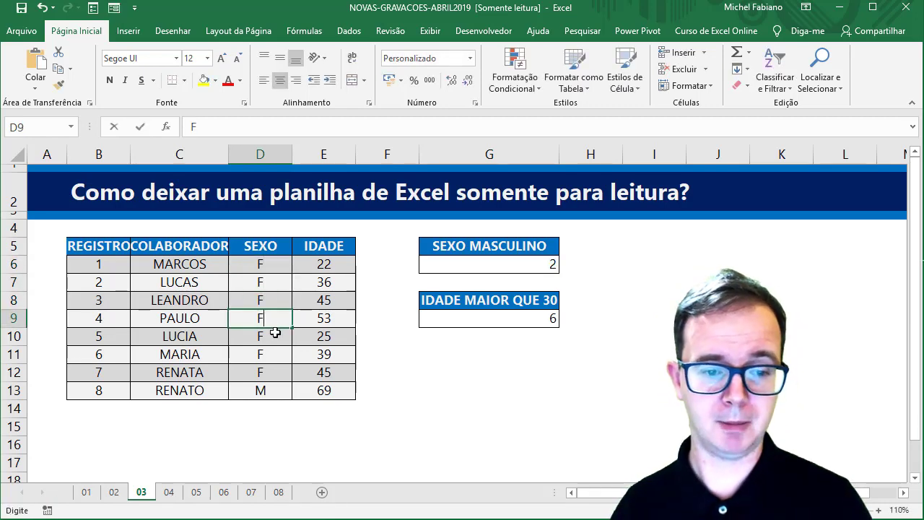
pyautogui.click(275, 332)
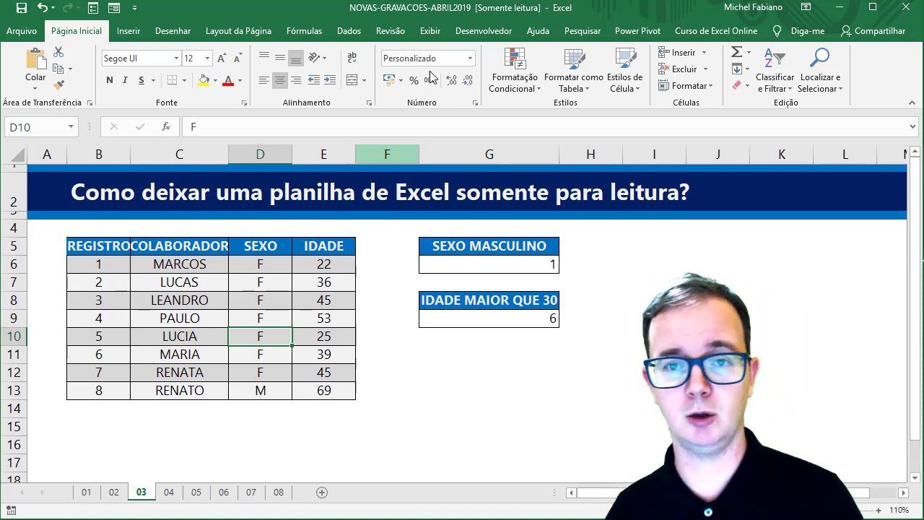
pyautogui.click(389, 31)
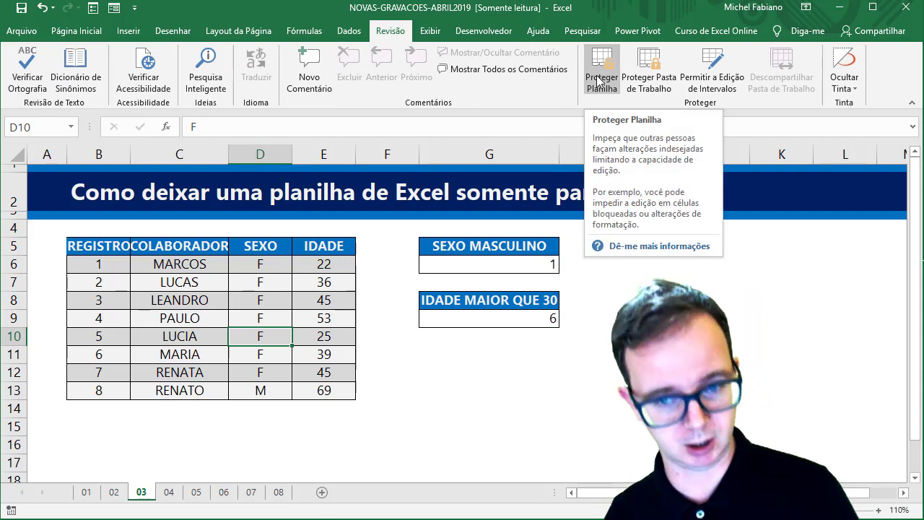
pyautogui.click(370, 269)
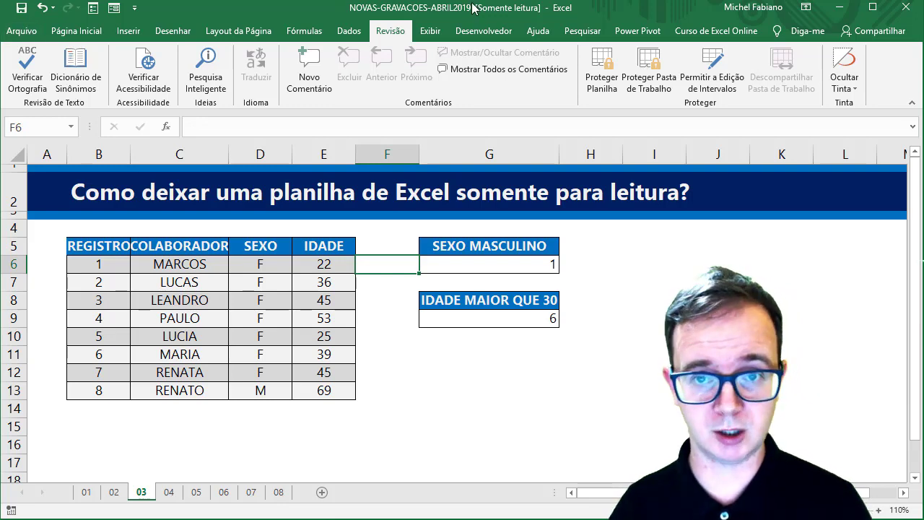
# Step: Attempt to save the read-only workbook over the original file
pyautogui.click(25, 31)
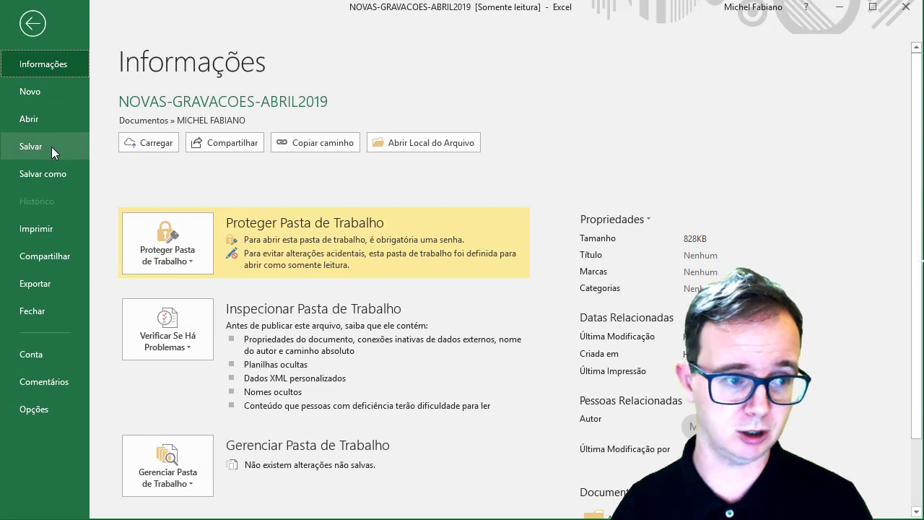
pyautogui.click(51, 146)
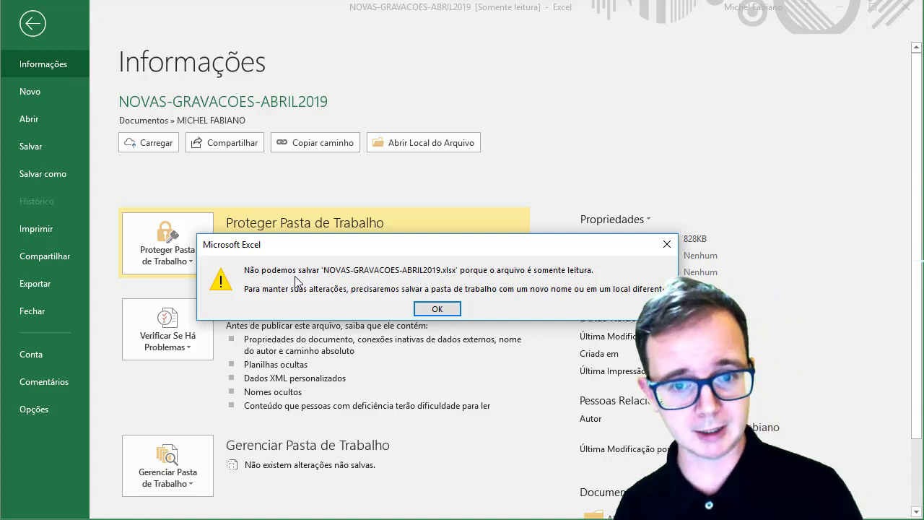
# Step: Save the edited workbook to Documents as 'Cópia de NOVAS-GRAVACOES-ABRIL2019-2'
pyautogui.click(447, 315)
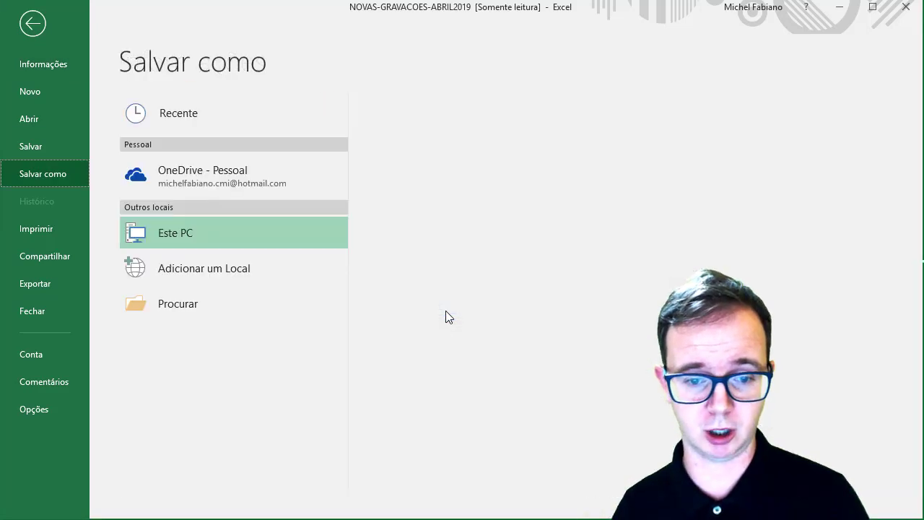
pyautogui.click(483, 163)
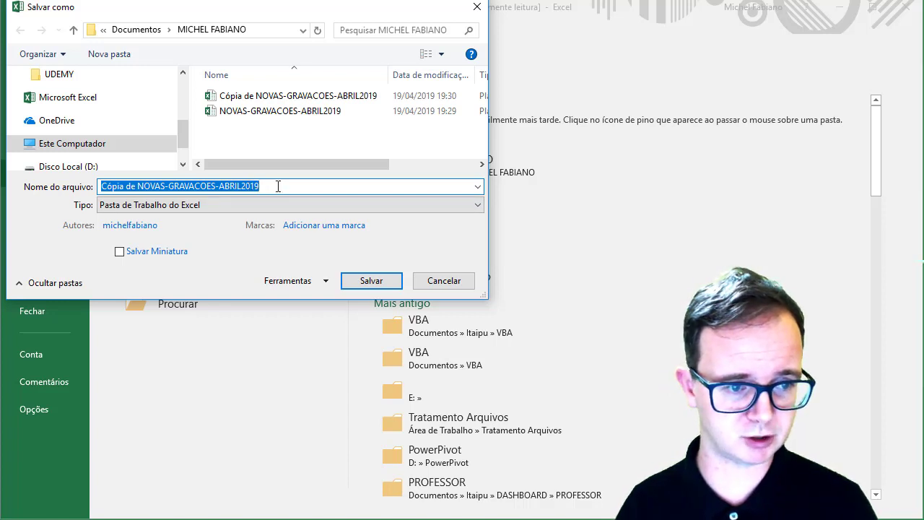
pyautogui.click(137, 186)
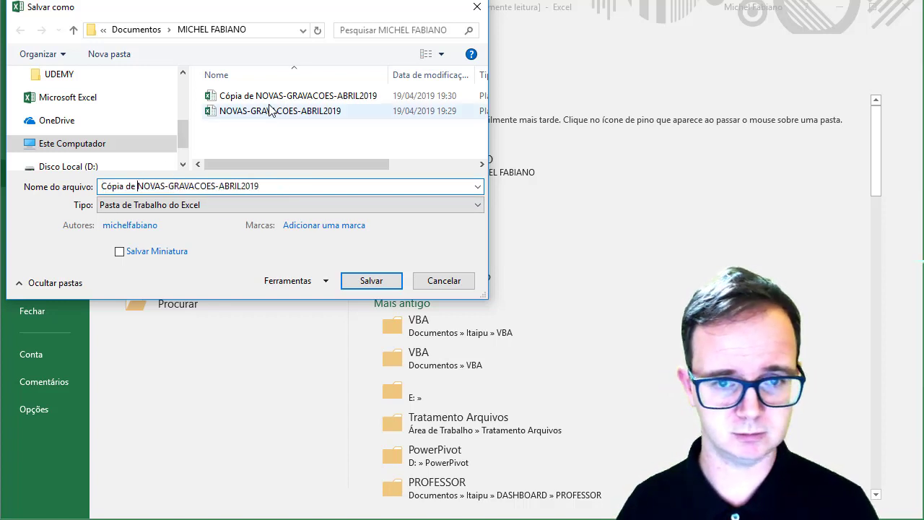
pyautogui.click(290, 188)
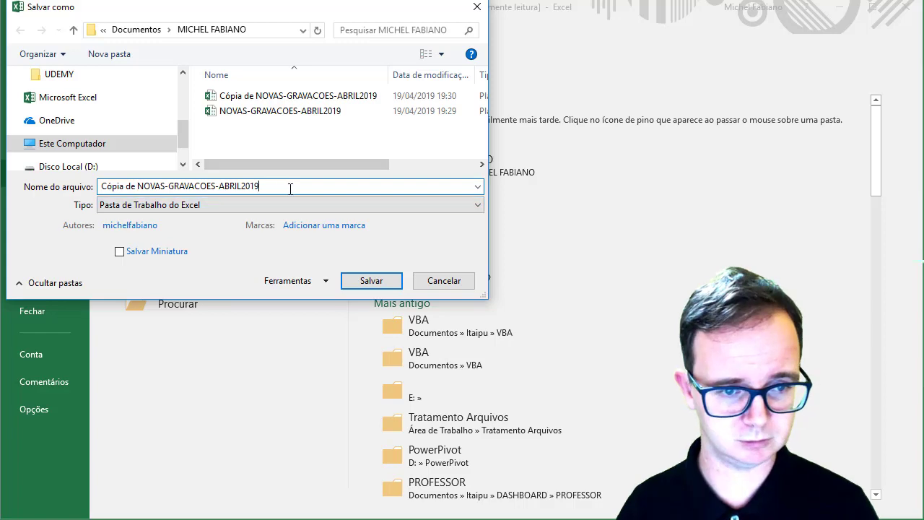
pyautogui.write('-2')
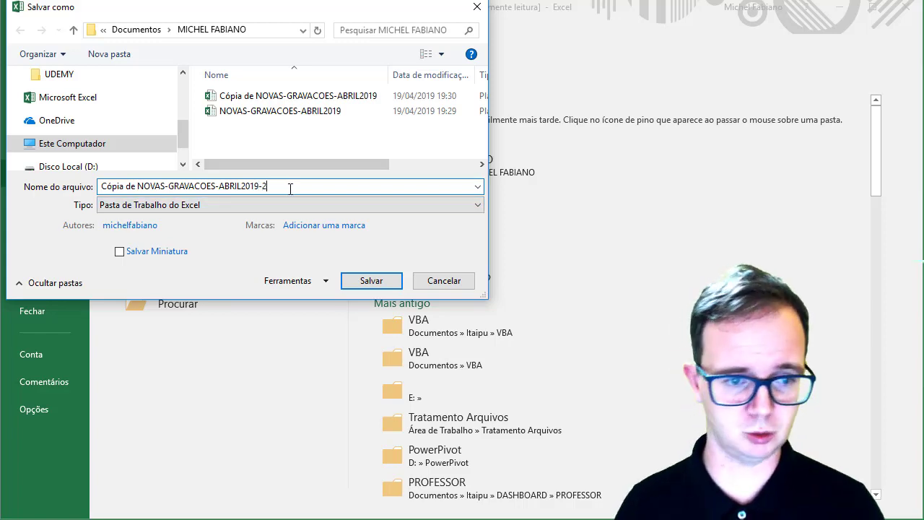
pyautogui.click(381, 286)
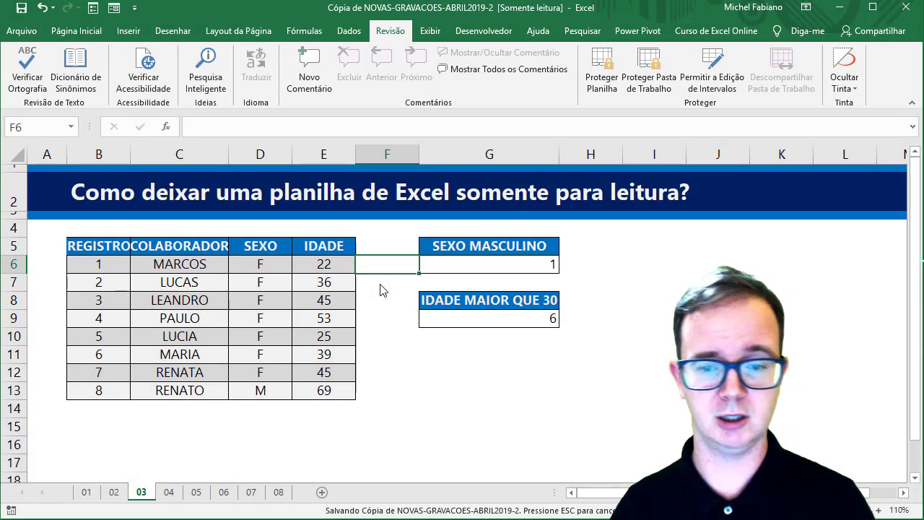
# Step: Close the copied workbook and show the recently opened workbooks
pyautogui.click(21, 31)
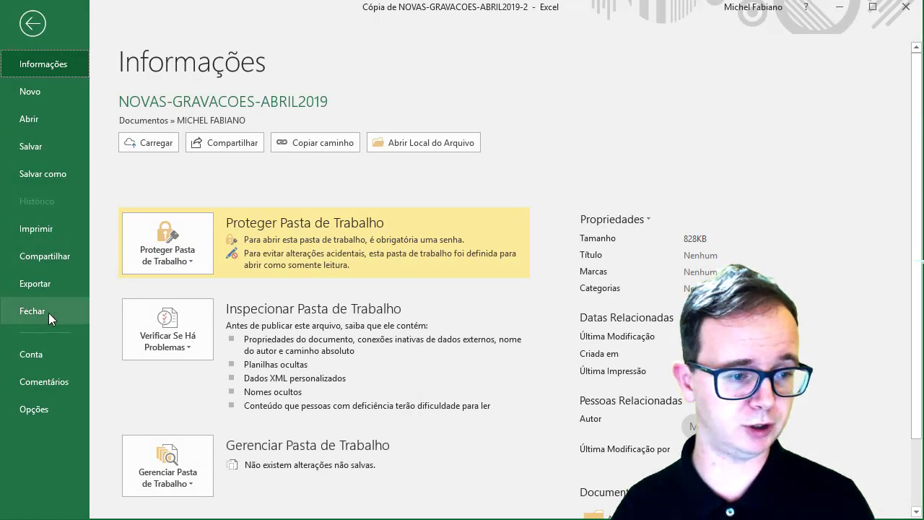
pyautogui.click(48, 312)
pyautogui.click(33, 32)
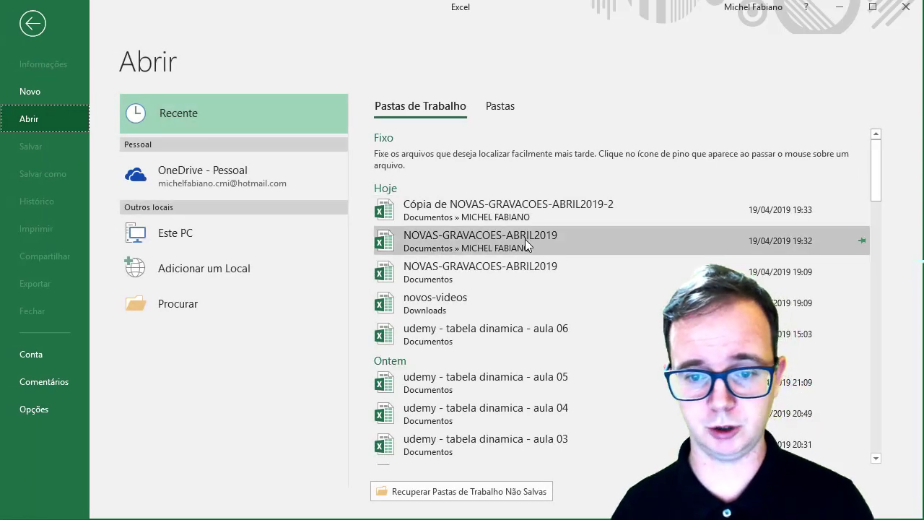
# Step: Reopen the original NOVAS-GRAVACOES-ABRIL2019, entering its opening and write-access passwords
pyautogui.click(525, 241)
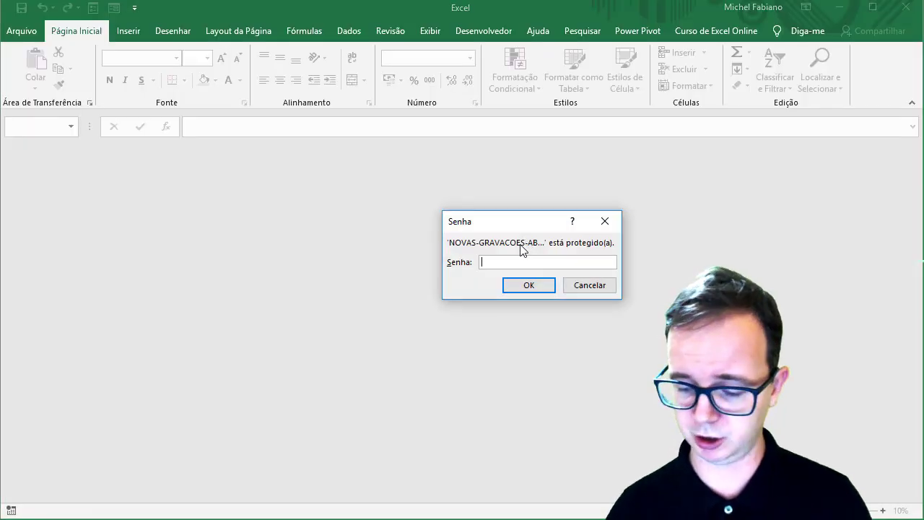
pyautogui.press('Return')
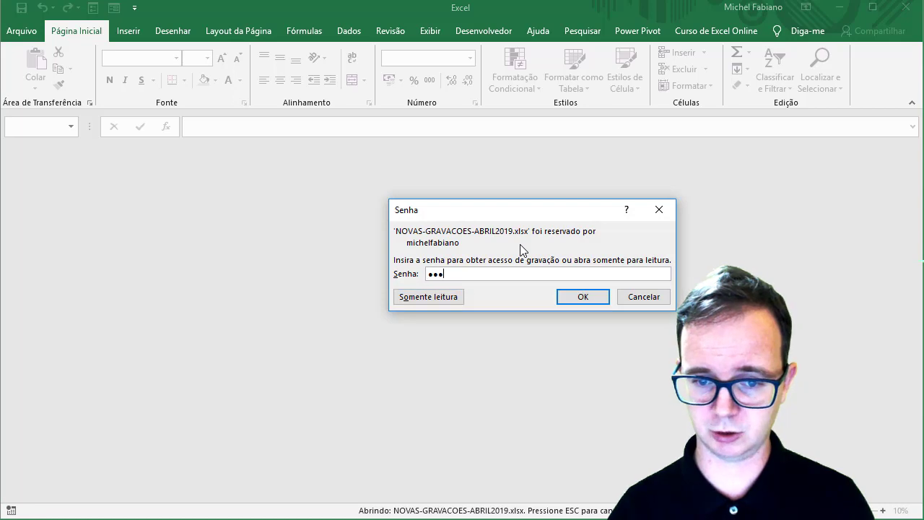
pyautogui.press('Return')
pyautogui.press('Return')
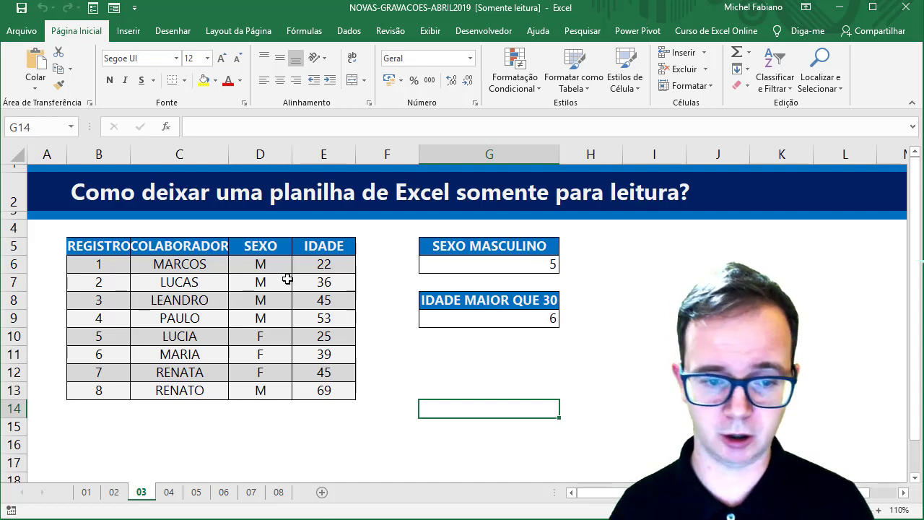
# Step: Select the SEXO entries from D6 down to D13
pyautogui.moveTo(268, 265); pyautogui.dragTo(262, 383)
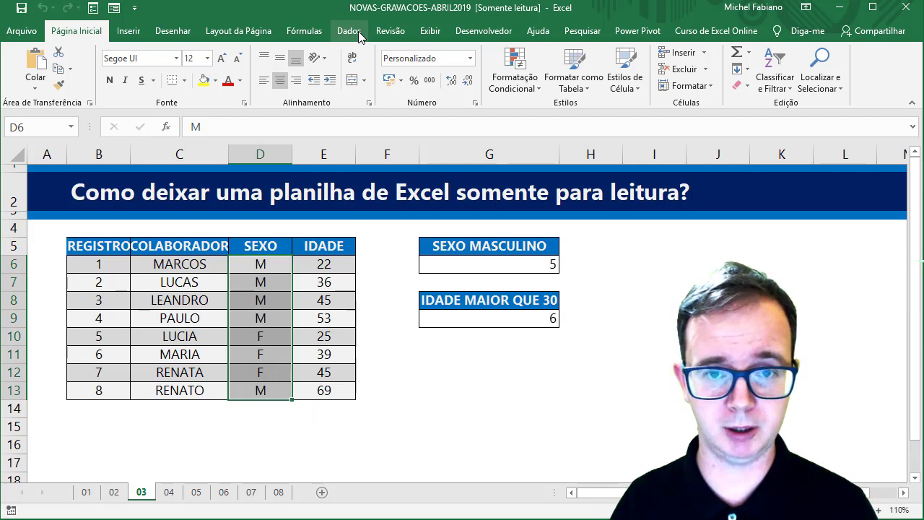
# Step: Password-protect sheet 03 via Proteger Planilha, then test editing cell D6
pyautogui.click(402, 34)
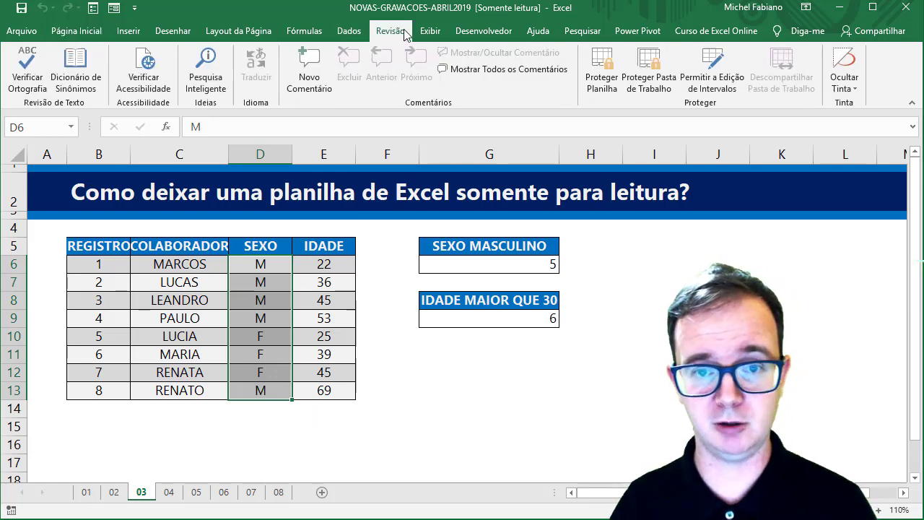
pyautogui.click(608, 91)
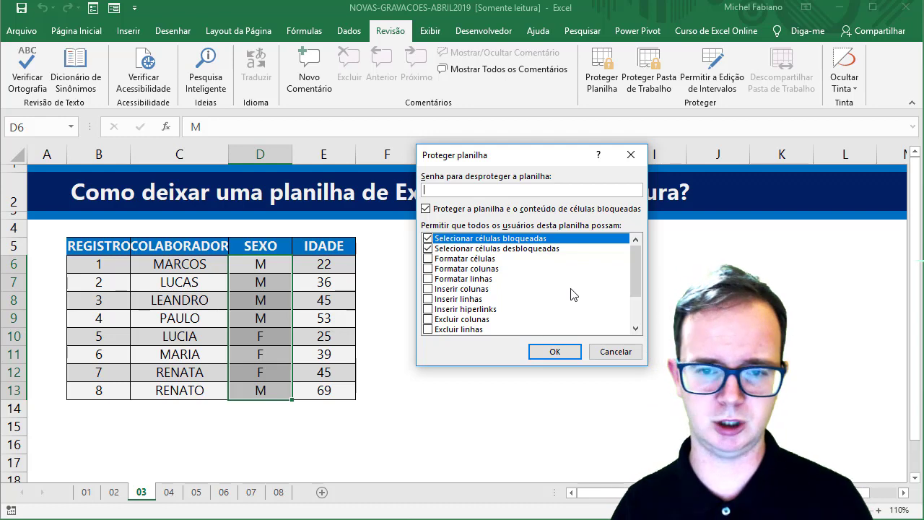
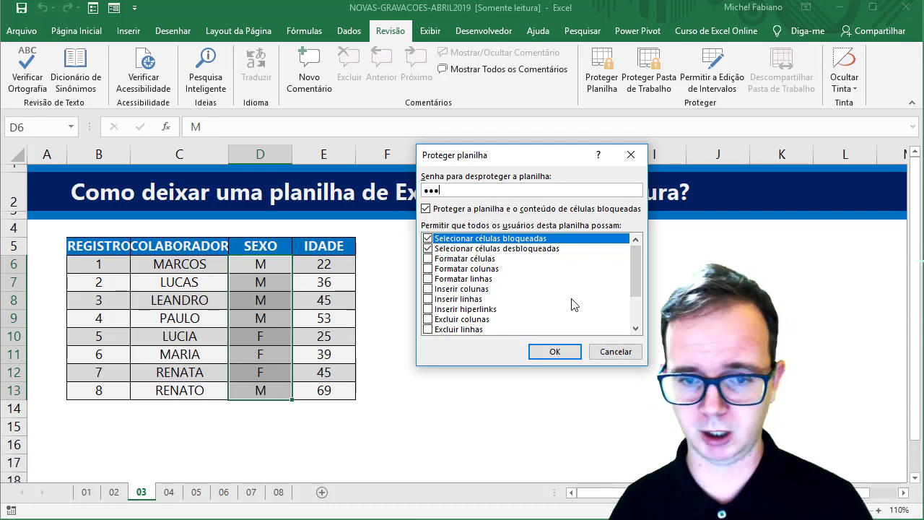
pyautogui.click(563, 353)
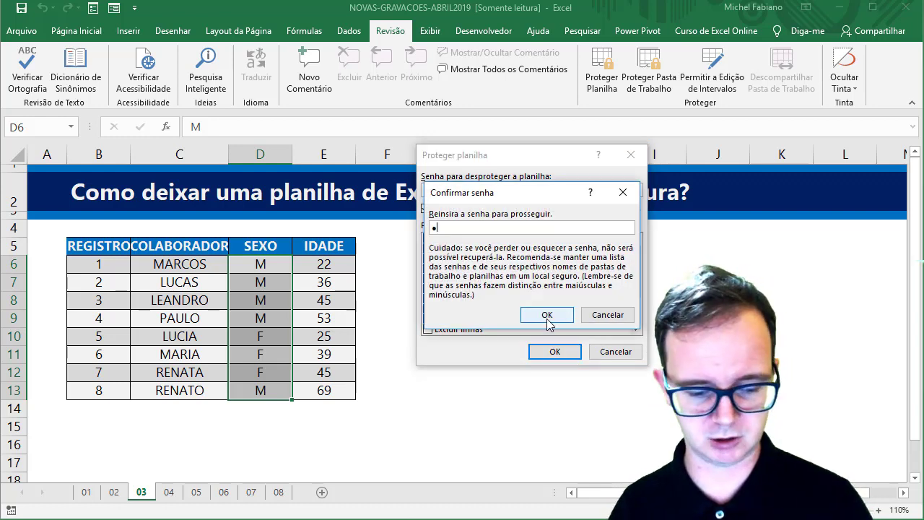
pyautogui.click(547, 318)
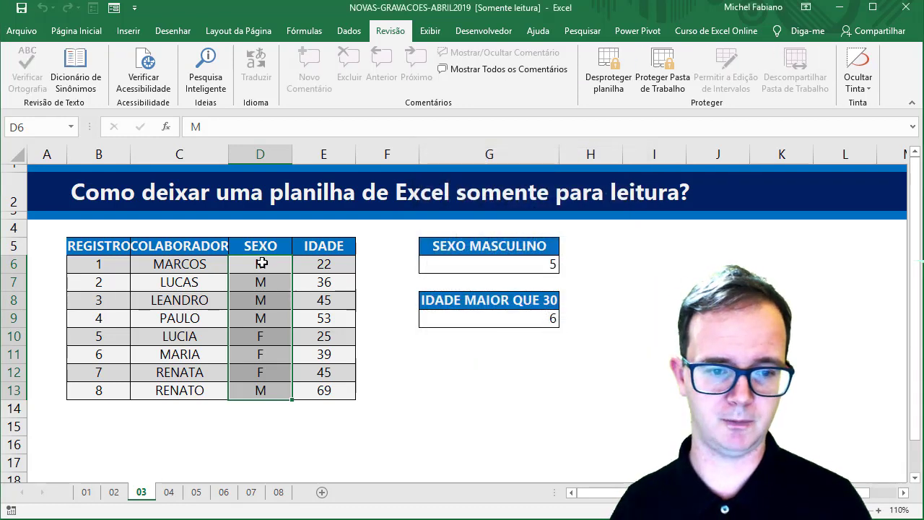
pyautogui.click(261, 264)
# Step: Try editing cell D7 on the protected sheet and dismiss the protection warnings
pyautogui.press('Delete')
pyautogui.click(438, 306)
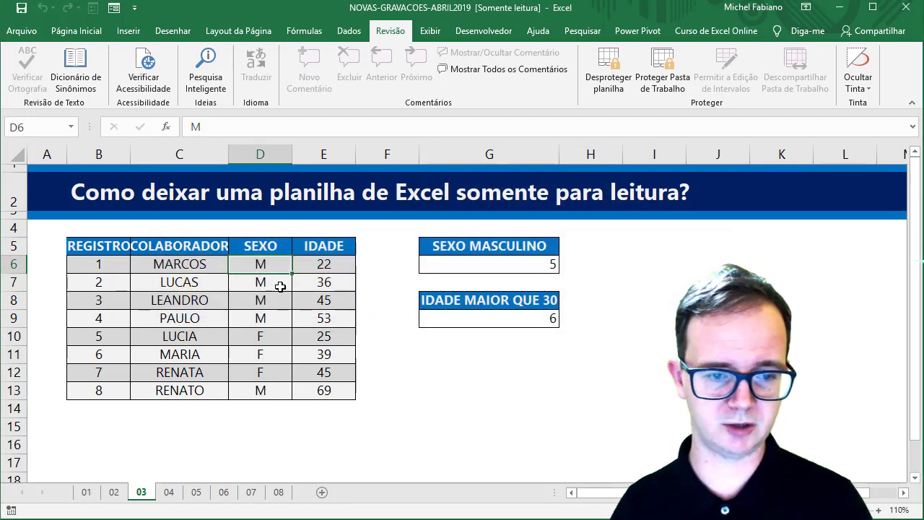
pyautogui.doubleClick(280, 287)
pyautogui.click(438, 308)
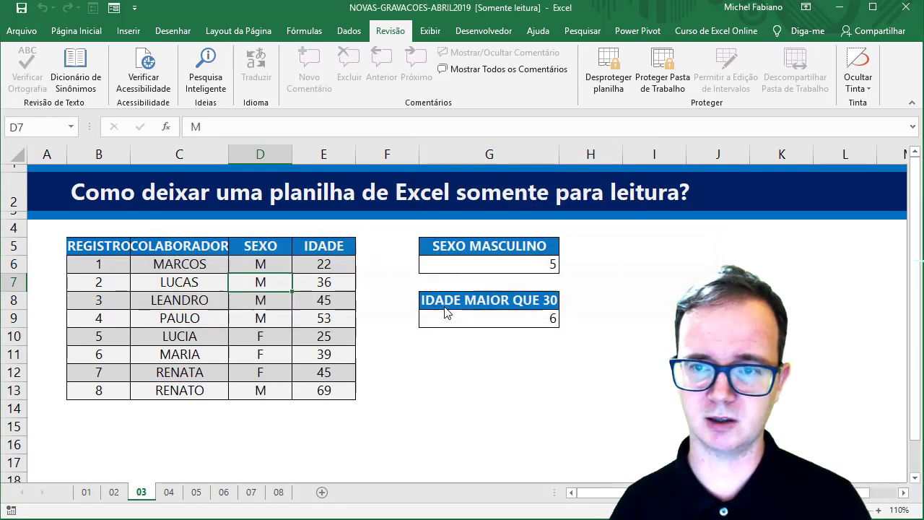
pyautogui.click(427, 366)
# Step: Remove protection from sheet 03 by entering its password
pyautogui.click(605, 78)
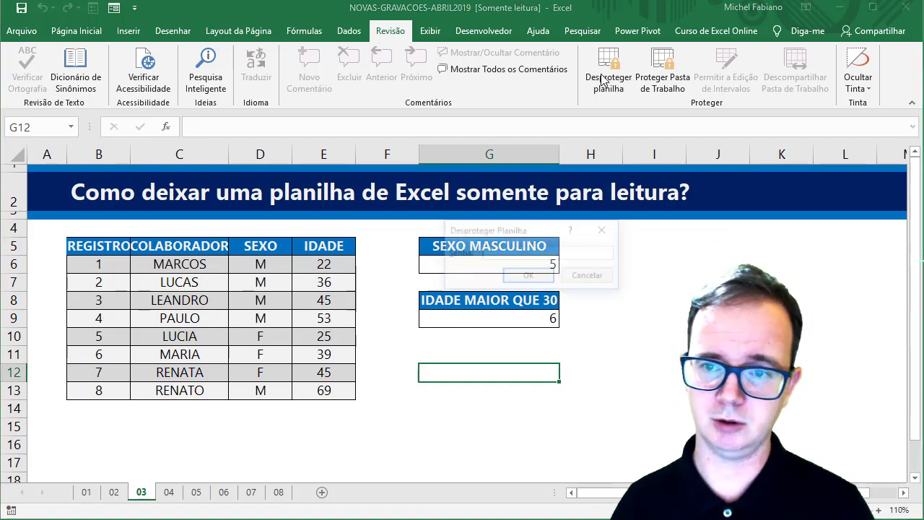
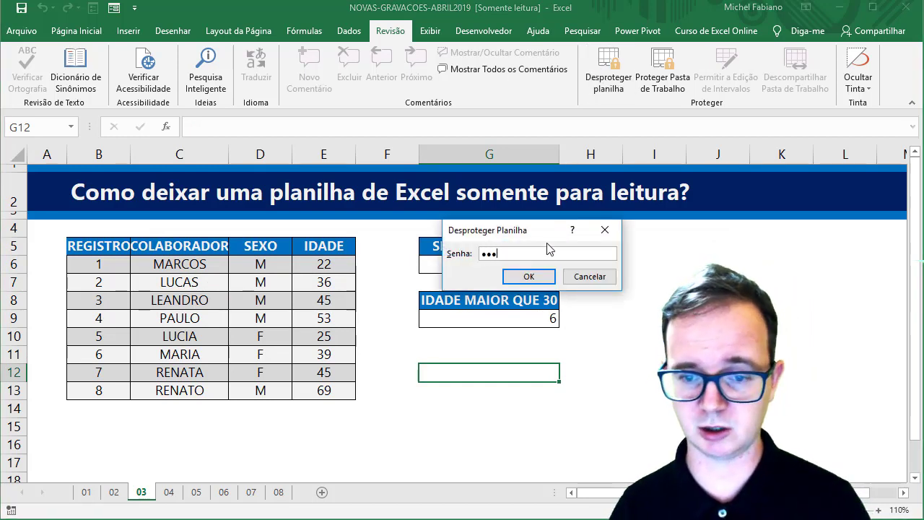
pyautogui.click(528, 277)
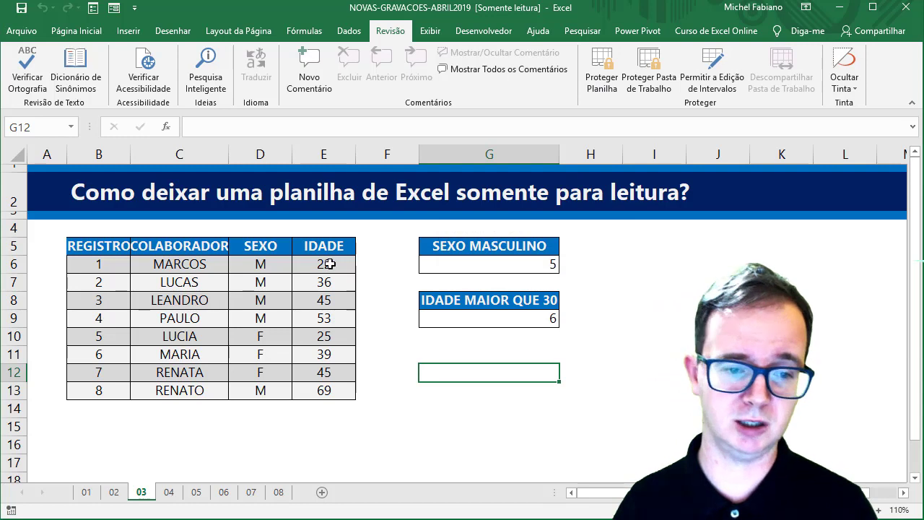
# Step: Replace the M in cells D6 and D7 with FDSF
pyautogui.click(259, 264)
pyautogui.write('FDSF')
pyautogui.click(373, 317)
pyautogui.click(276, 286)
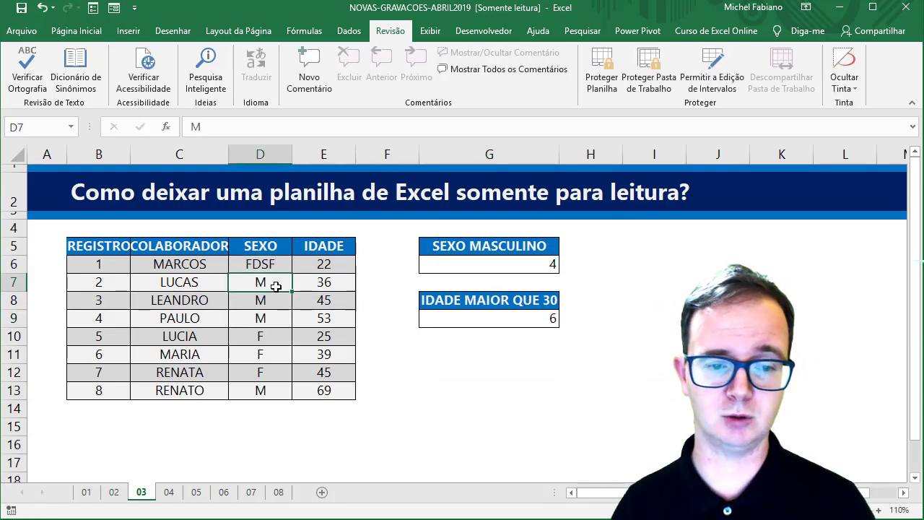
pyautogui.write('FDSF')
pyautogui.click(400, 334)
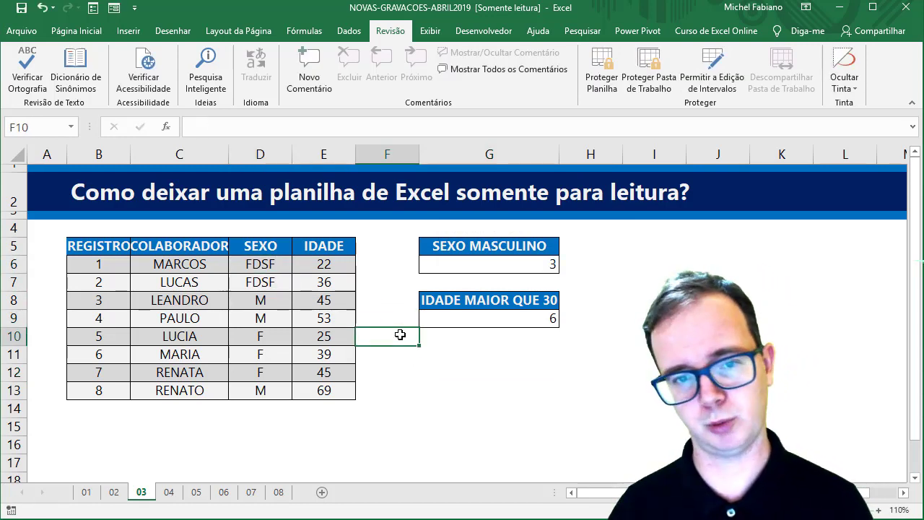